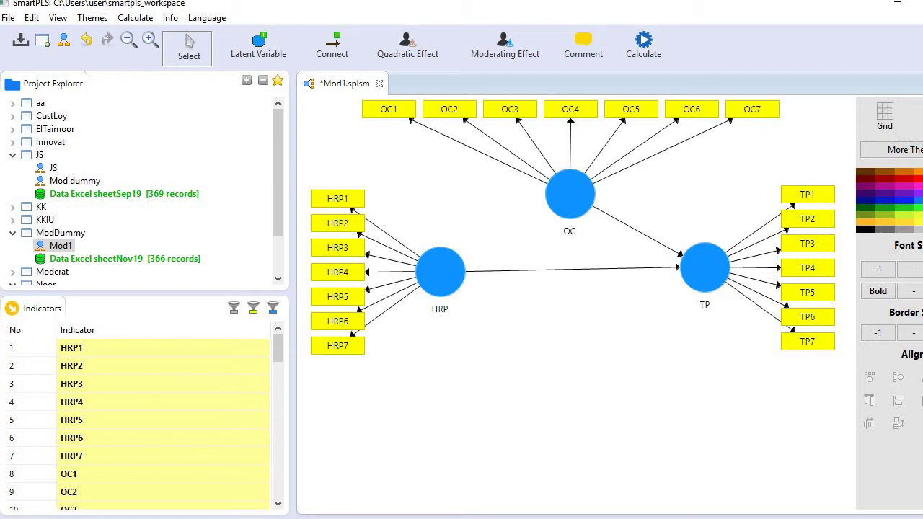
# Run the Consistent PLS Algorithm on Mod1: paths 0.490 and 0.383, TP R² 0.606.
pyautogui.click(135, 17)
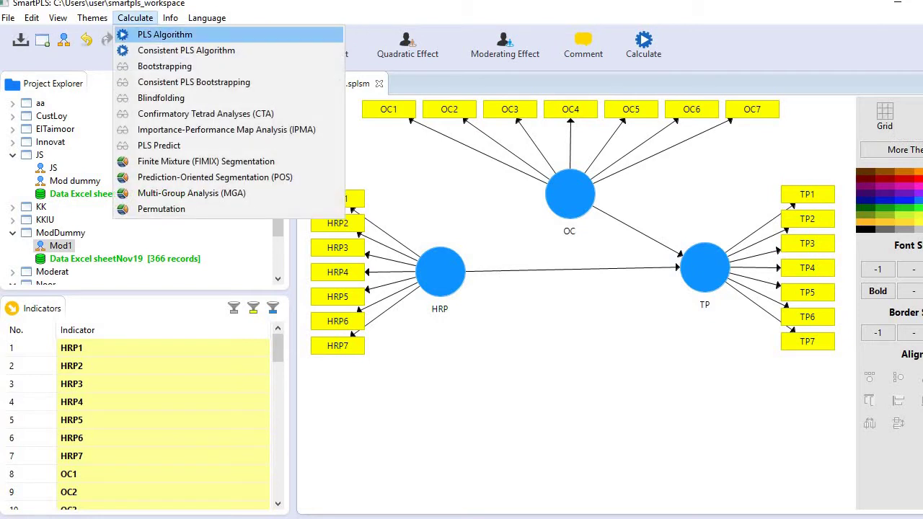
pyautogui.click(184, 54)
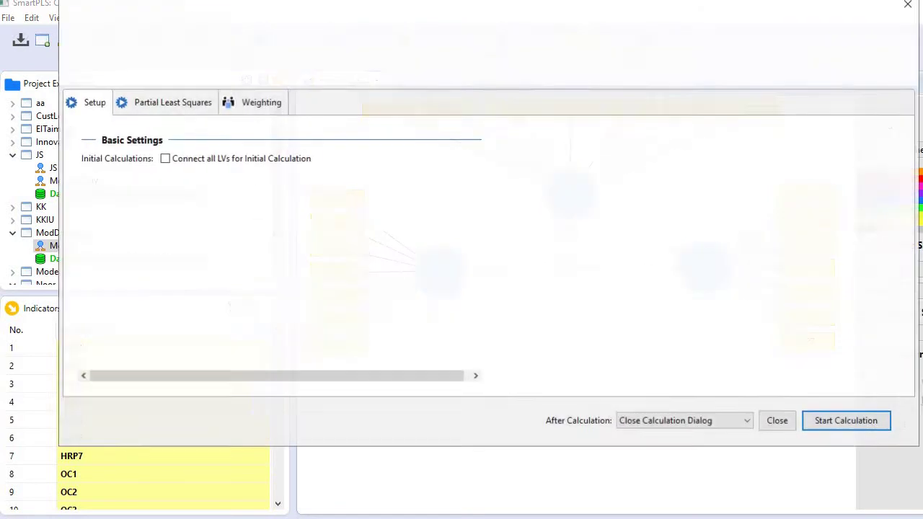
pyautogui.click(845, 421)
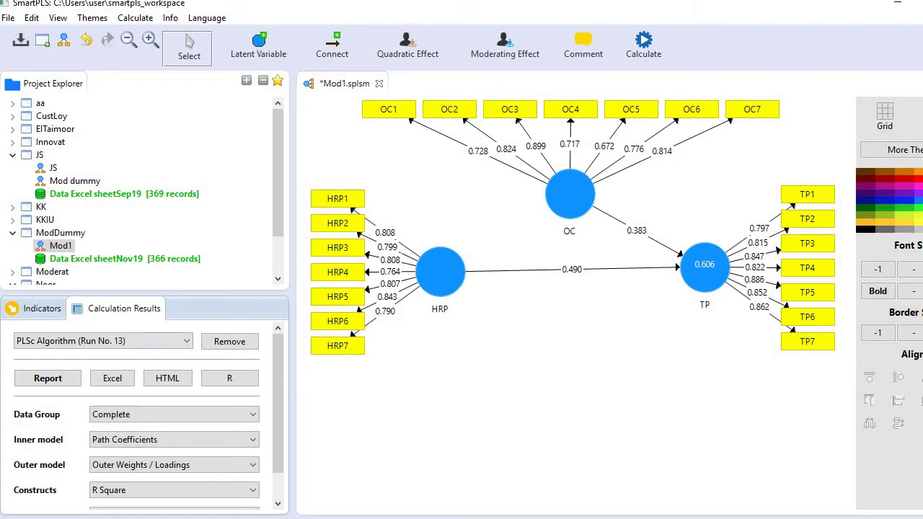
# Review the PLSc report's reliability, discriminant validity and HTMT ratios (0.585, 0.714, 0.666), then return to Mod1.
pyautogui.click(47, 378)
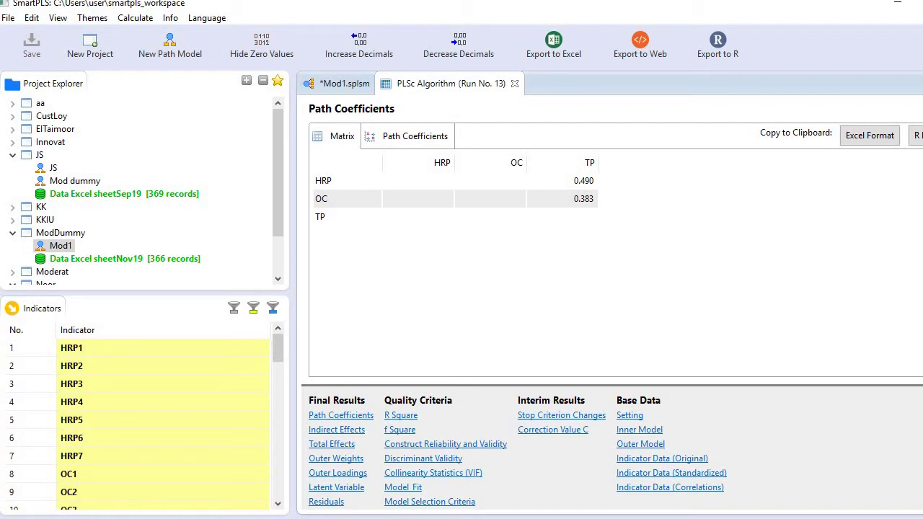
pyautogui.click(446, 443)
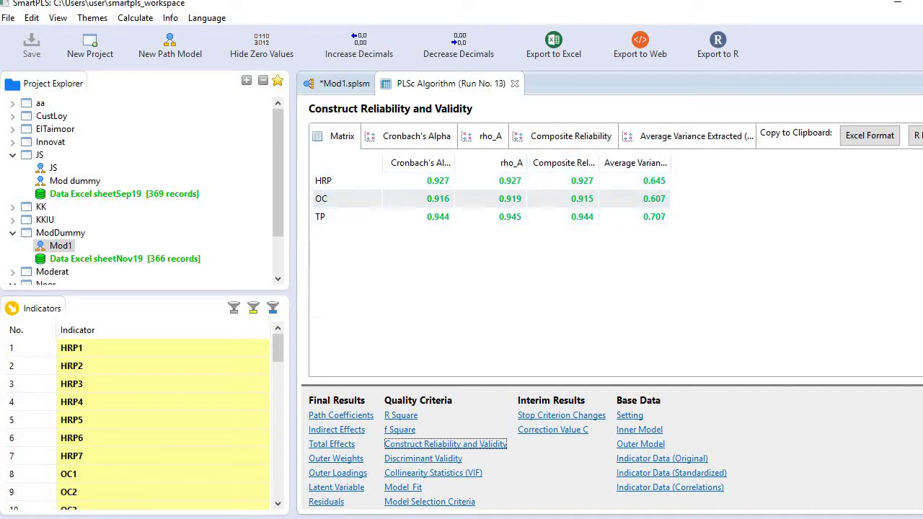
pyautogui.click(434, 462)
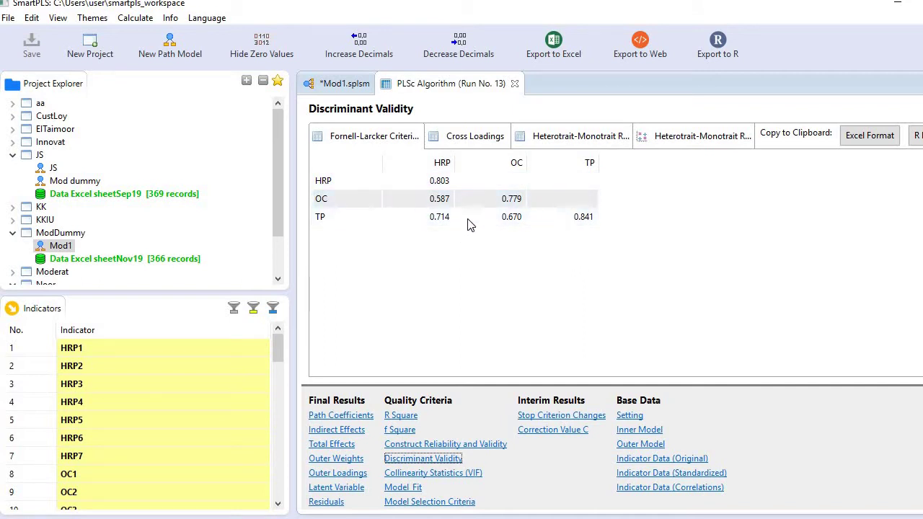
pyautogui.click(558, 139)
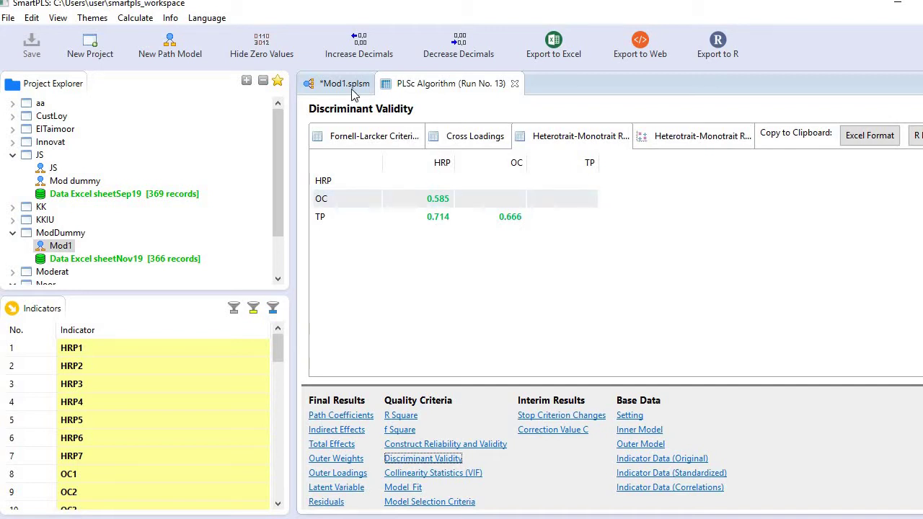
pyautogui.click(378, 93)
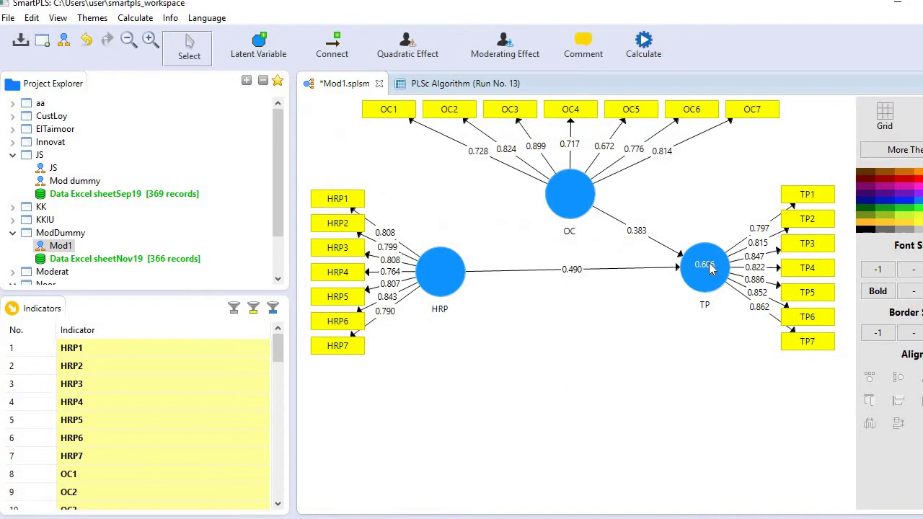
# Add a moderating effect on TP with OC as moderator and HRP as independent variable, using Product Indicator.
pyautogui.click(709, 268)
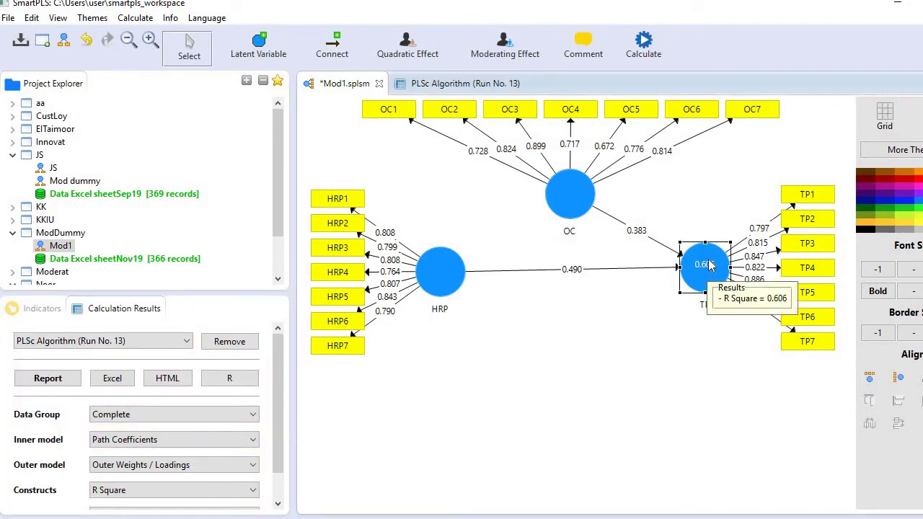
pyautogui.rightClick(709, 265)
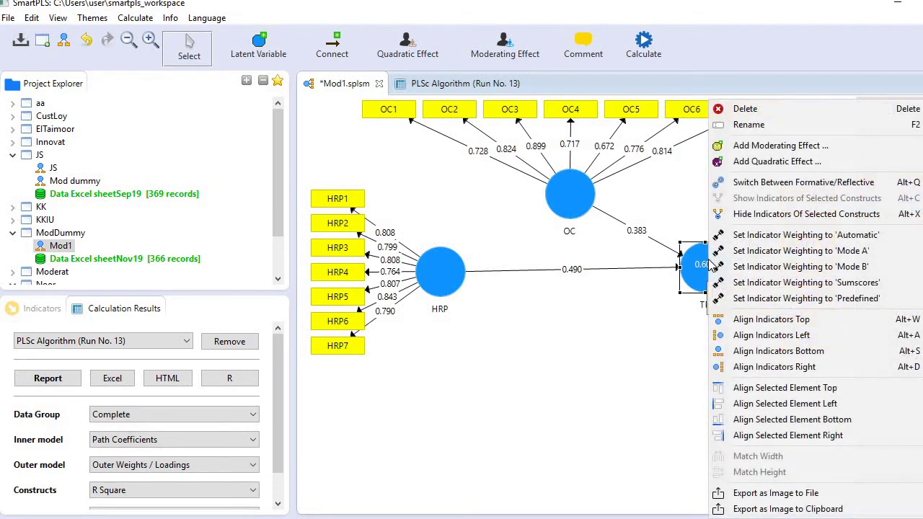
pyautogui.click(743, 148)
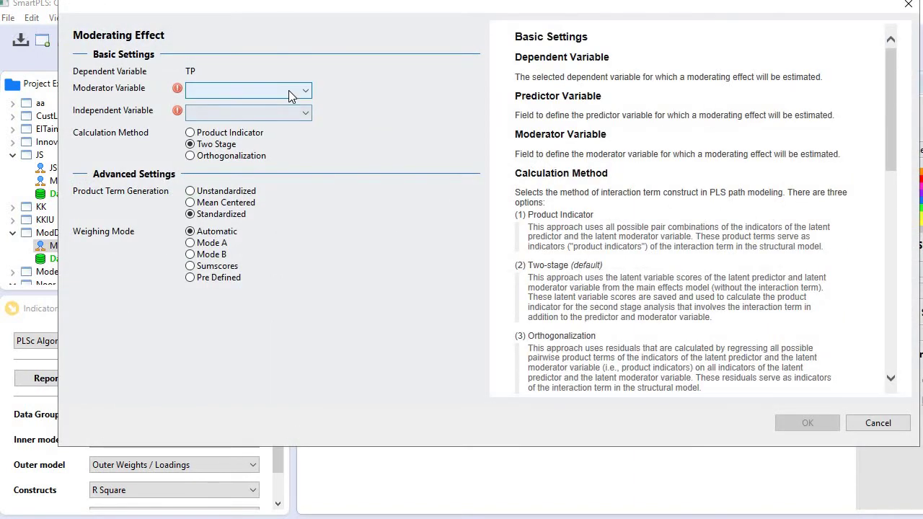
pyautogui.click(289, 90)
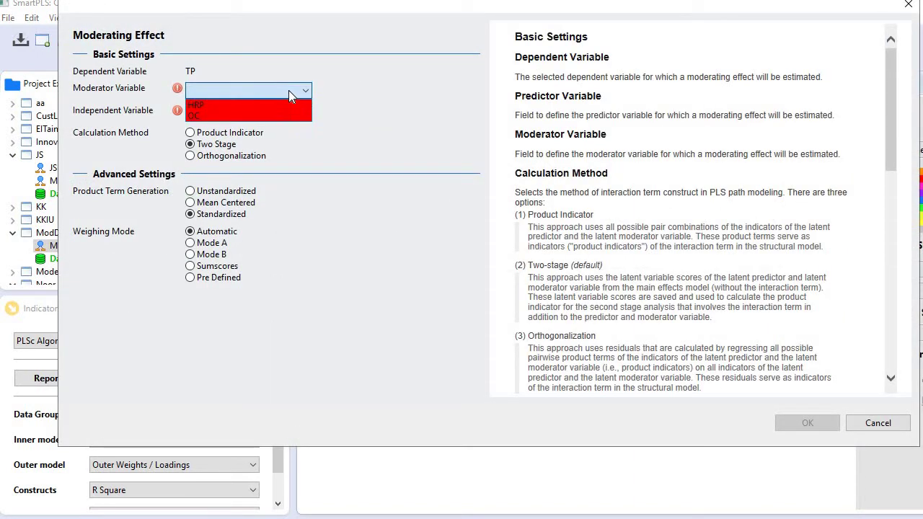
pyautogui.click(211, 116)
pyautogui.click(244, 113)
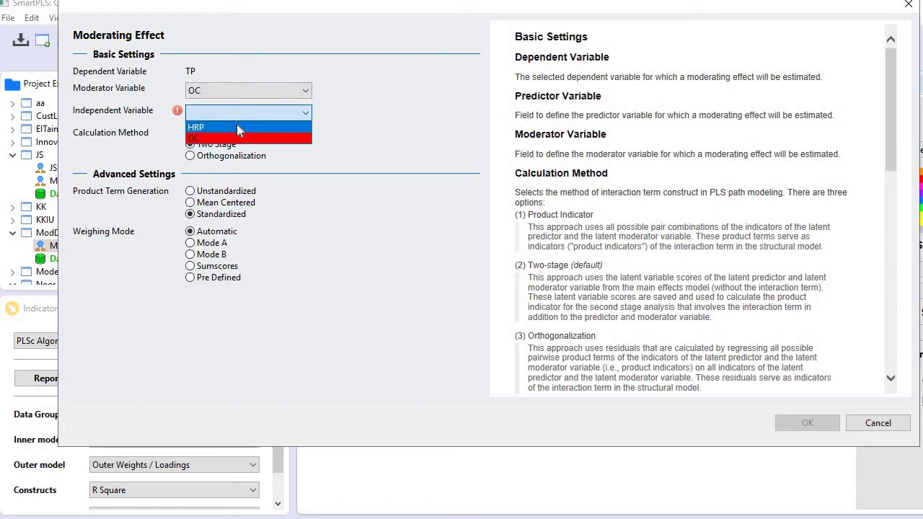
pyautogui.click(236, 126)
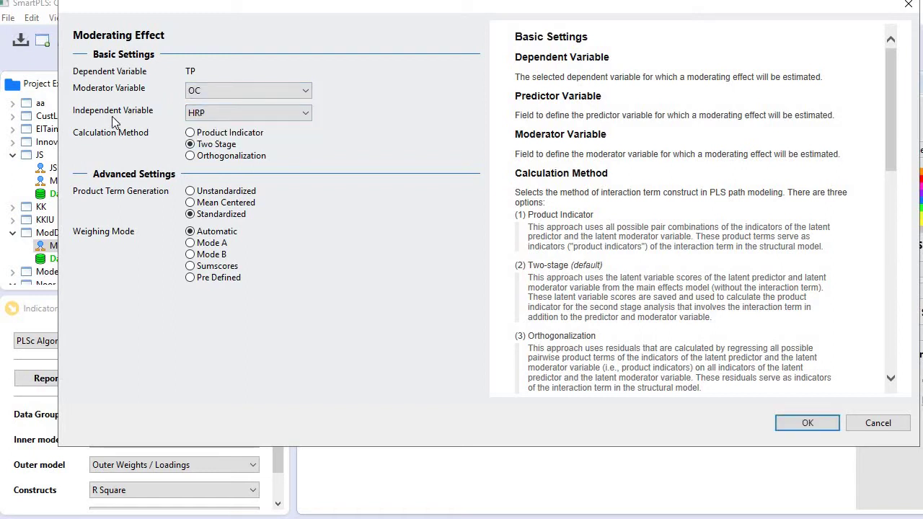
pyautogui.click(201, 135)
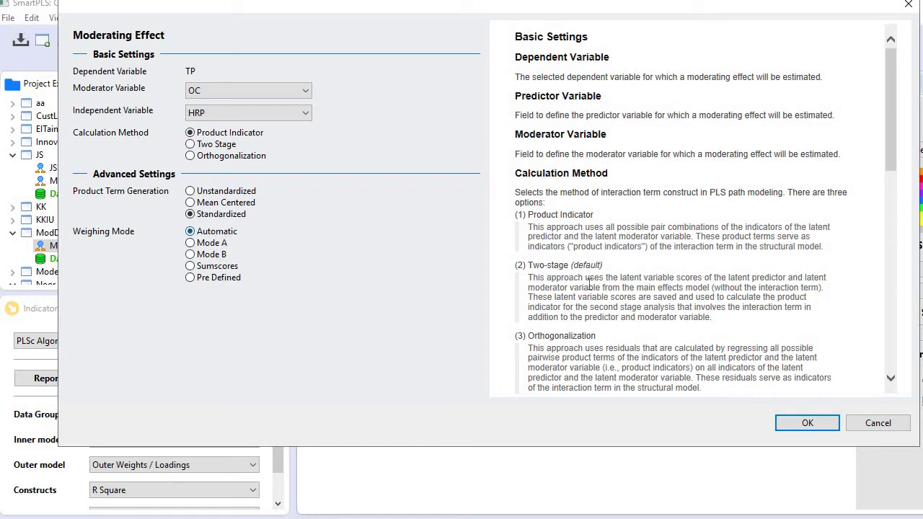
pyautogui.click(786, 427)
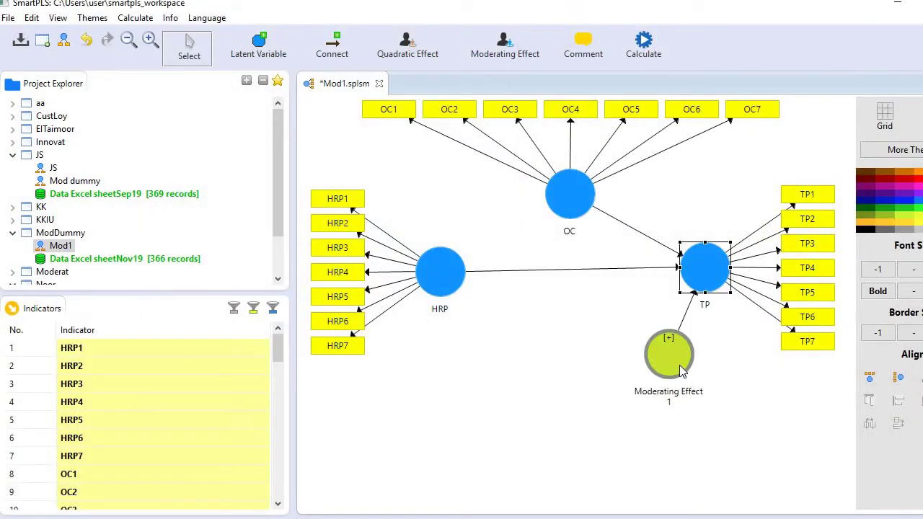
# Shift the Moderating Effect 1 node left and rerun consistent PLS: moderating path −0.221, TP R² 0.642.
pyautogui.moveTo(681, 363)
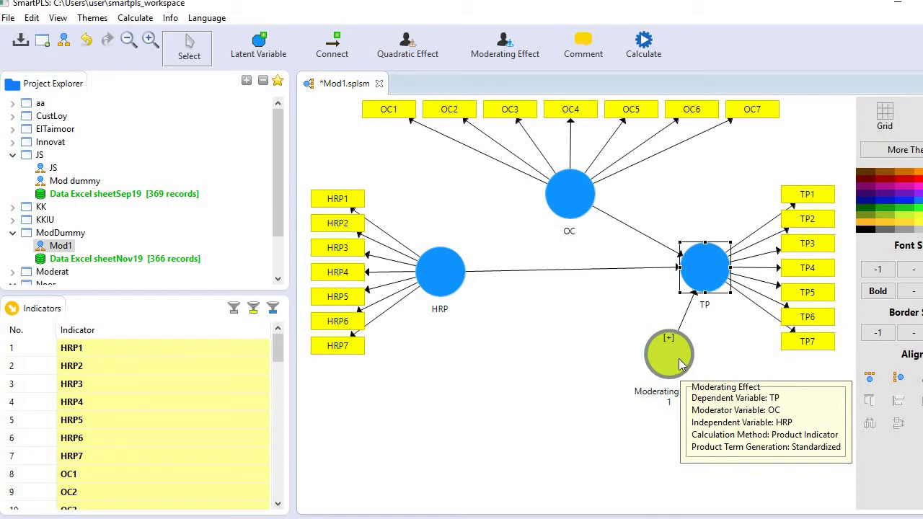
pyautogui.moveTo(682, 367); pyautogui.dragTo(656, 353)
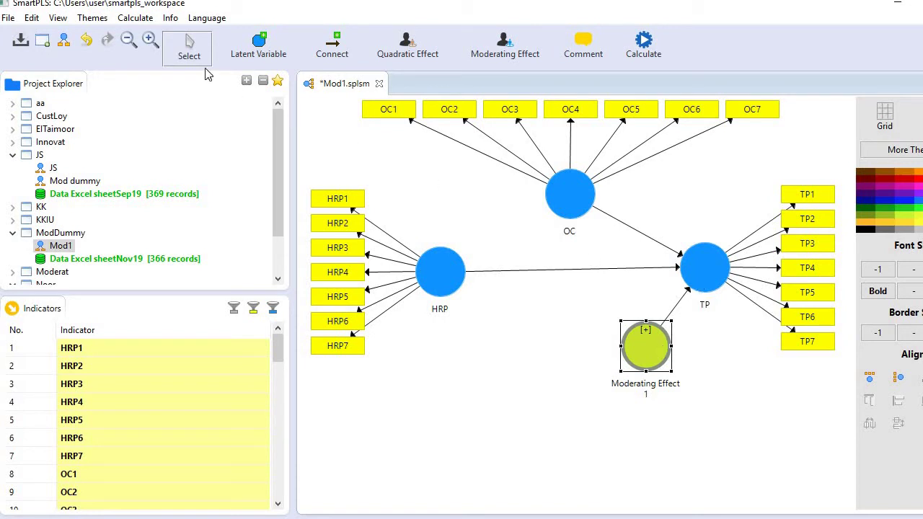
pyautogui.click(136, 17)
pyautogui.click(158, 54)
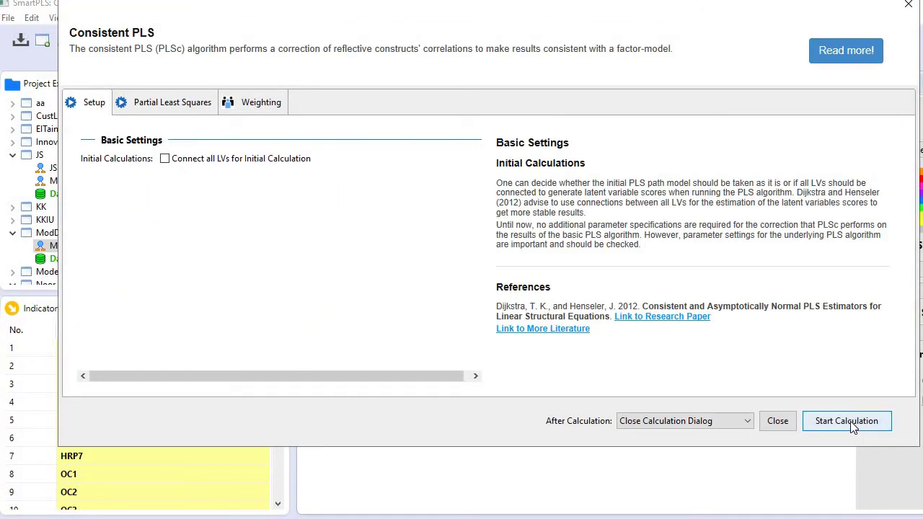
pyautogui.click(850, 422)
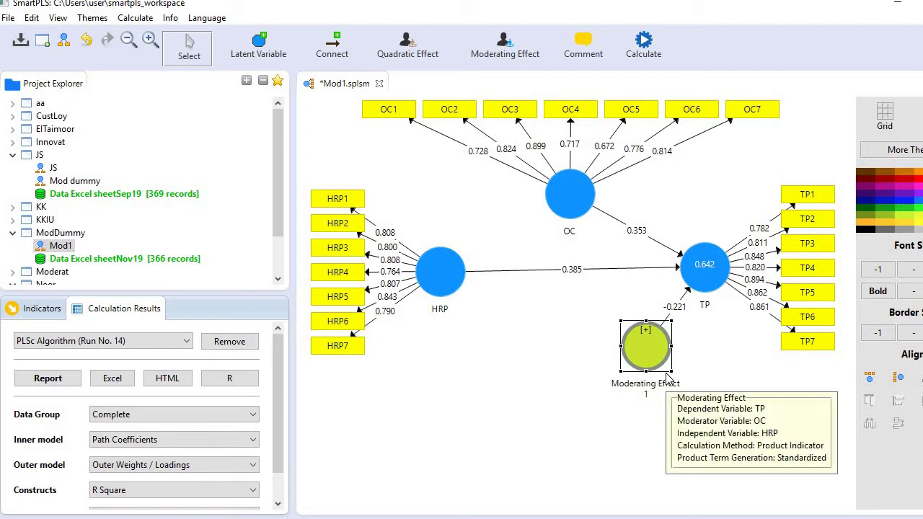
pyautogui.moveTo(678, 339)
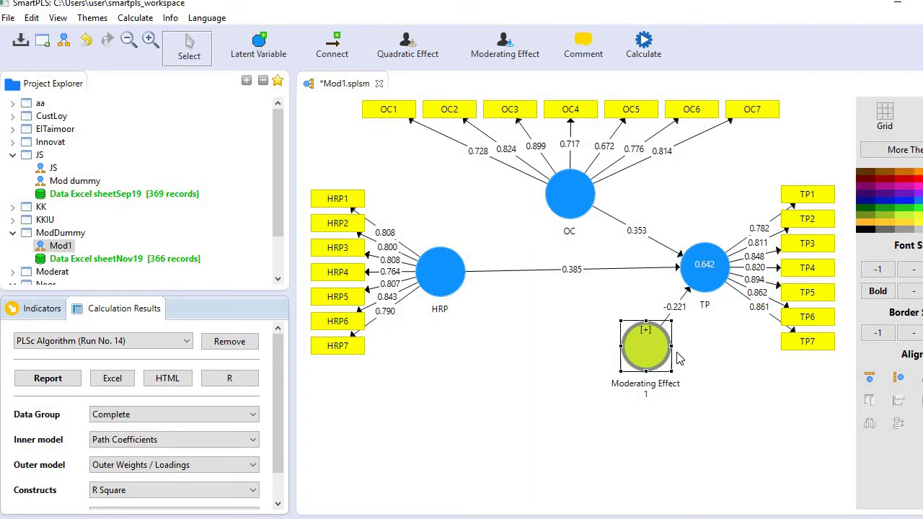
pyautogui.moveTo(677, 359)
# Run consistent PLS bootstrapping with 100 subsamples, giving t-values 7.139, 6.840 and 5.260.
pyautogui.click(135, 17)
pyautogui.click(186, 84)
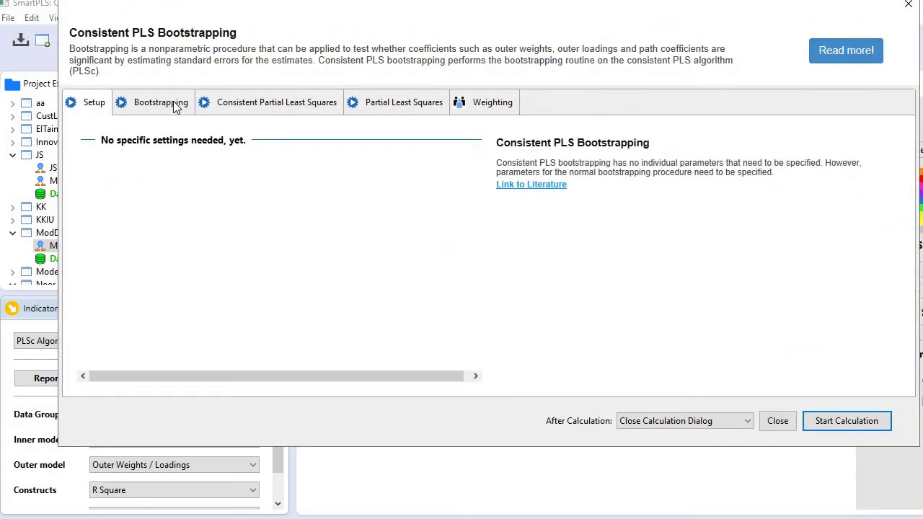
pyautogui.click(175, 107)
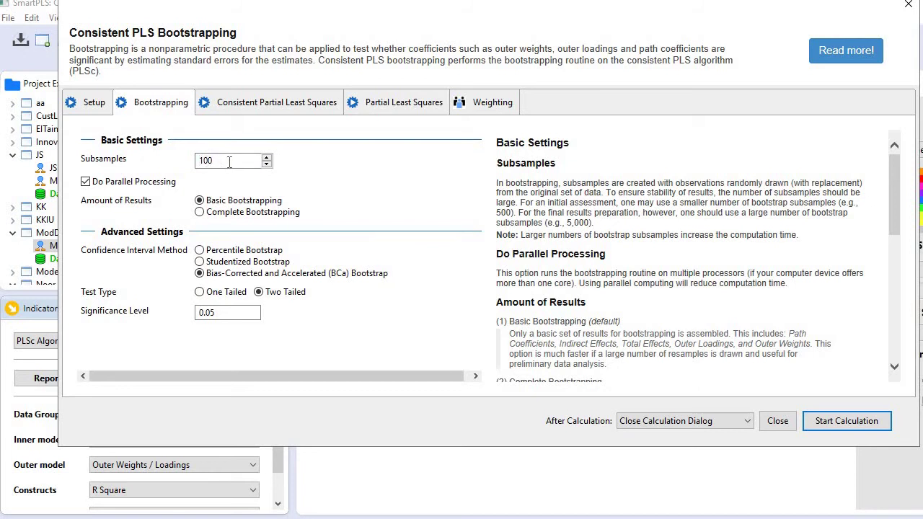
pyautogui.moveTo(237, 160); pyautogui.dragTo(196, 160)
pyautogui.click(202, 159)
pyautogui.click(843, 419)
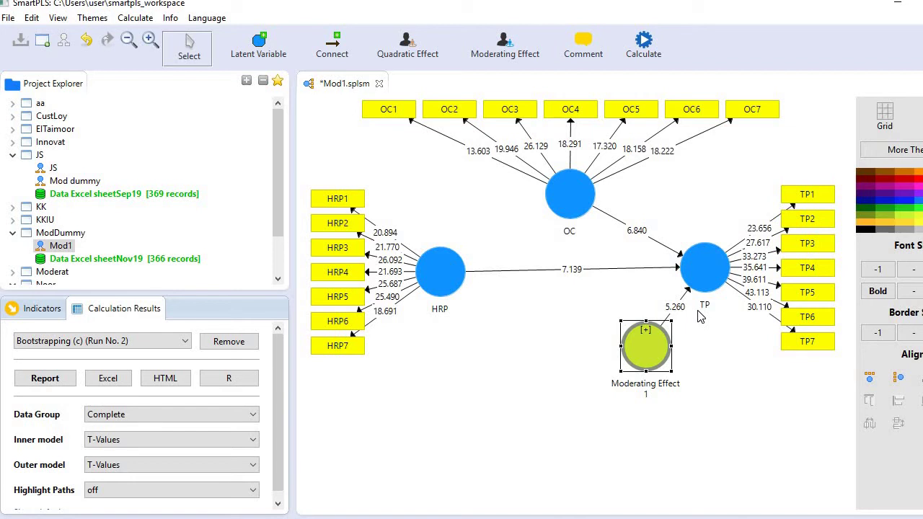
# Nudge the Moderating Effect 1 node slightly down and to the left beneath TP.
pyautogui.moveTo(657, 357)
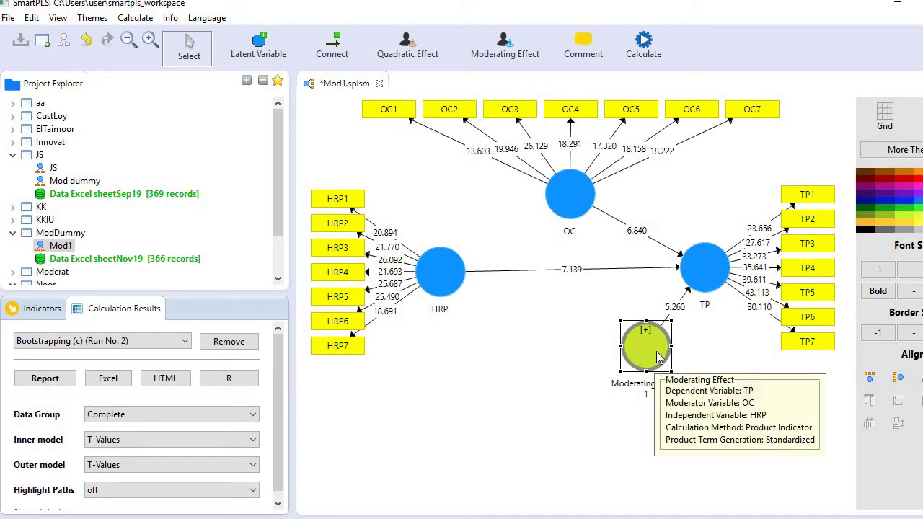
pyautogui.moveTo(658, 357); pyautogui.dragTo(647, 363)
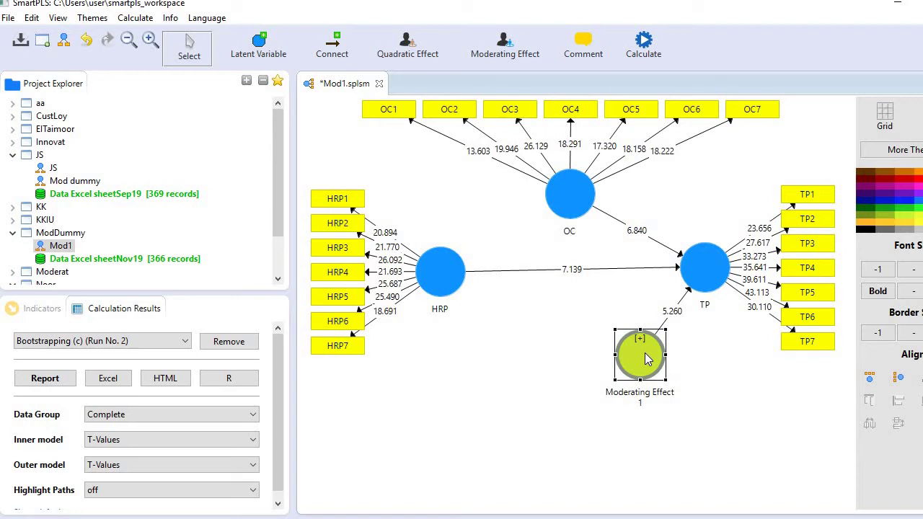
# Rerun consistent PLS and open the Run No. 15 report with path coefficients 0.385, −0.221, 0.353.
pyautogui.click(140, 19)
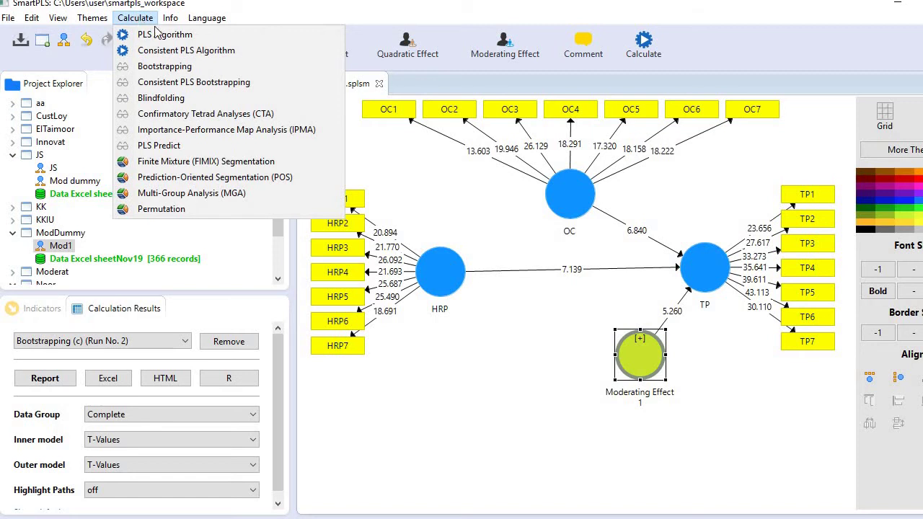
pyautogui.click(451, 134)
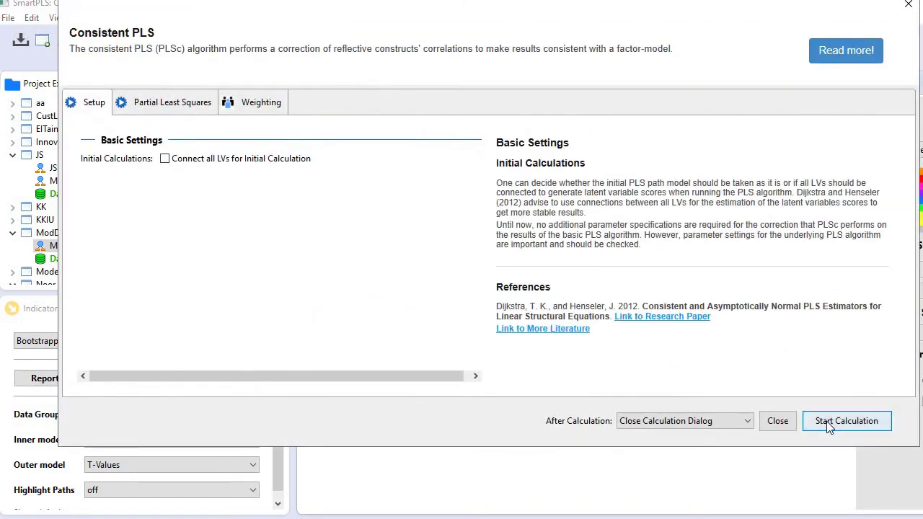
pyautogui.click(827, 421)
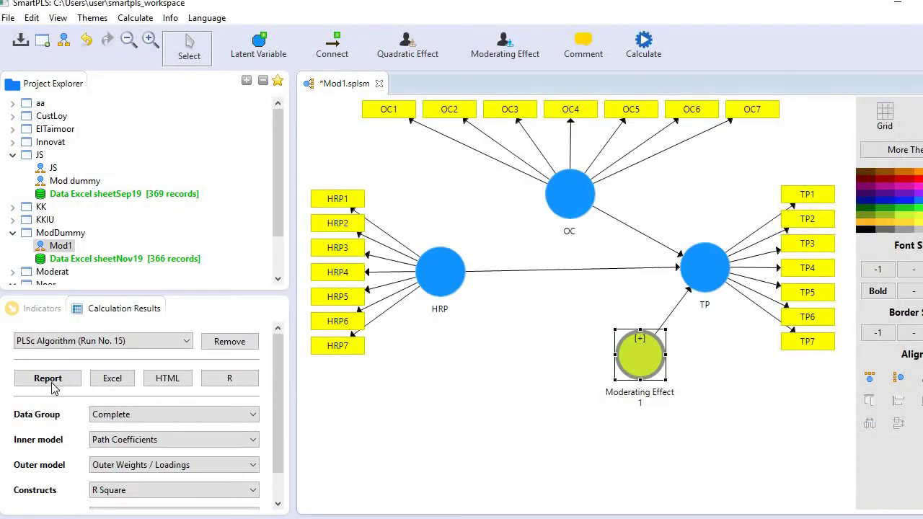
pyautogui.click(52, 388)
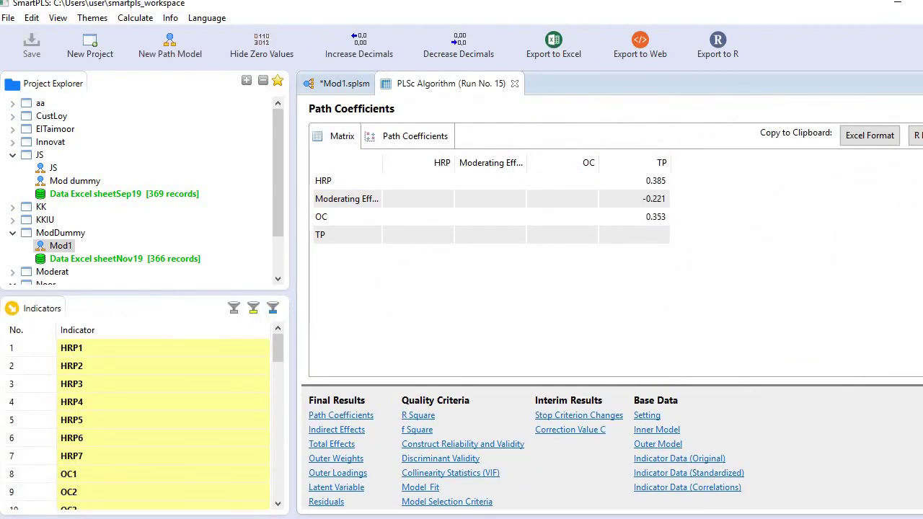
pyautogui.scroll(-1, 526, 450)
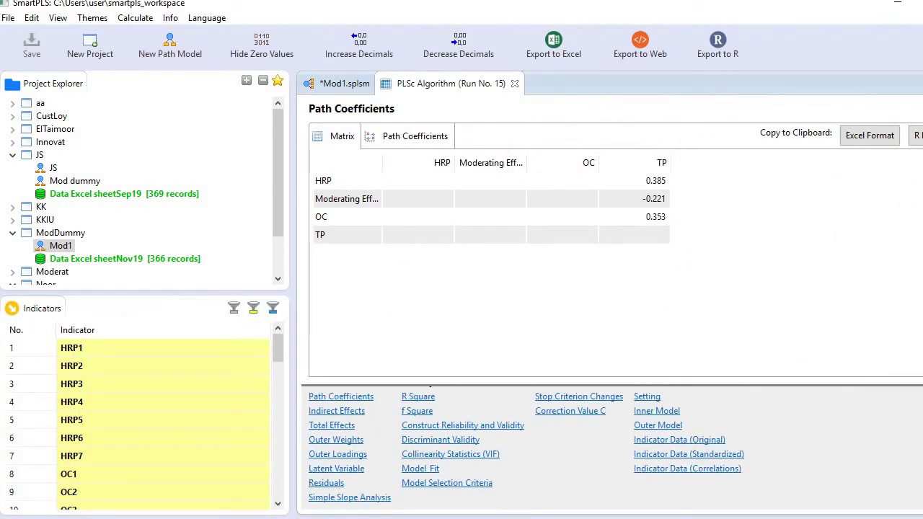
# Open Simple Slope Analysis under Final Results to chart TP against HRP at OC −1 SD, mean, +1 SD.
pyautogui.click(349, 499)
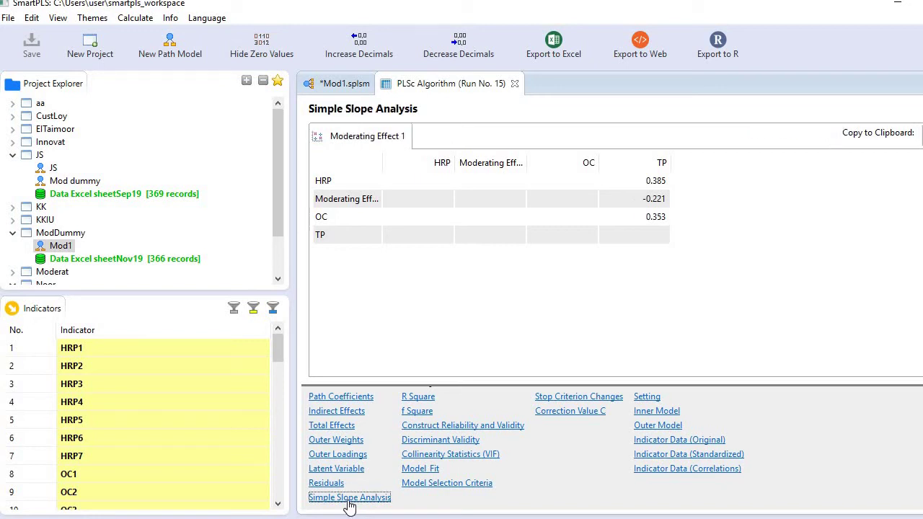